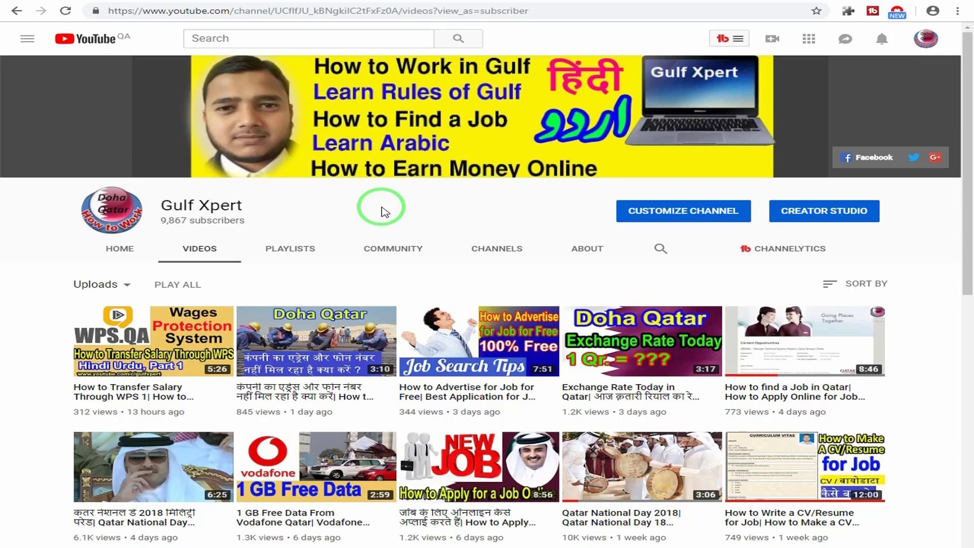
Step: Open a new Chrome tab in place of the Gulf Xpert YouTube Videos page
{"action": "left_click", "coordinate": [320, 1]}
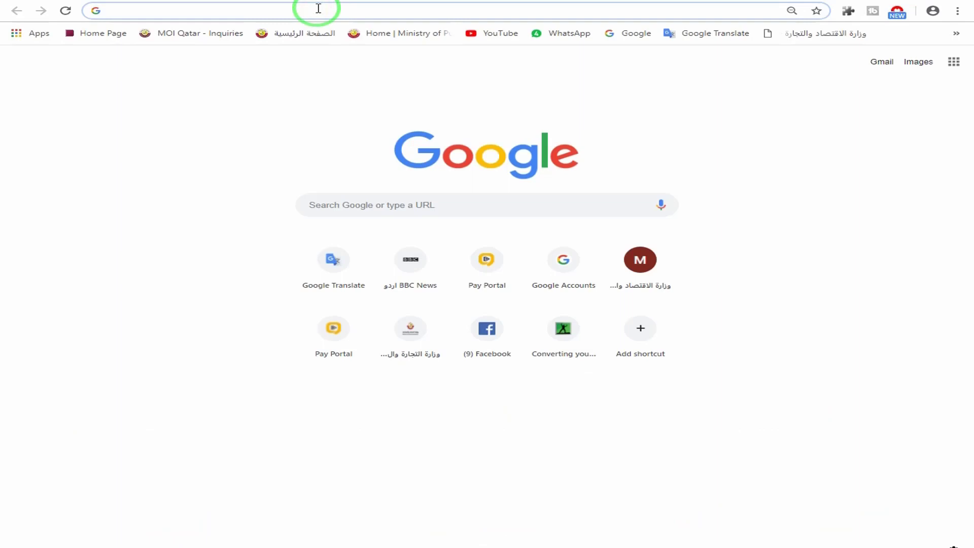
Step: Go to the Q-Pay Portal sign-in page at cards.qpayi.com using the 'qpa' suggestion
{"action": "type", "text": "qpa"}
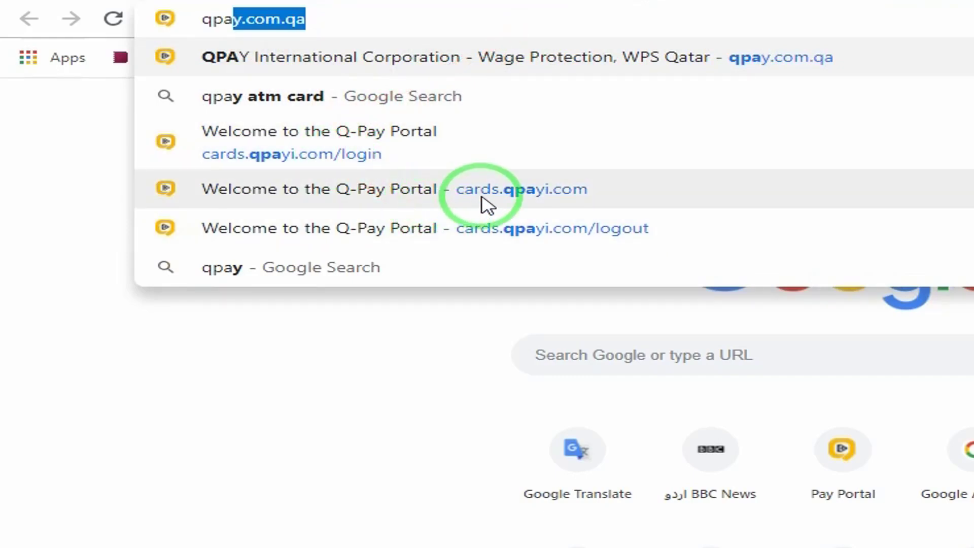
{"action": "left_click", "coordinate": [502, 192]}
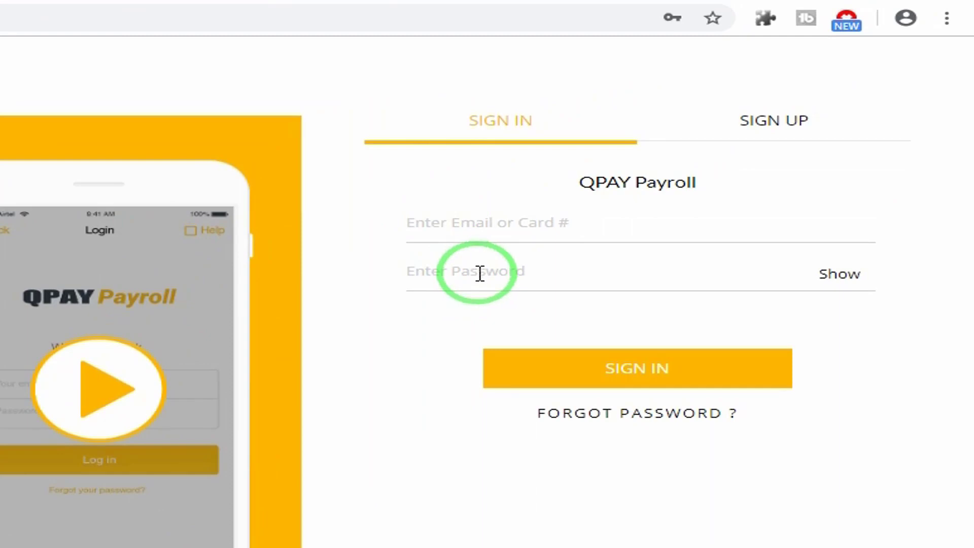
Step: Sign in, view Salaries, and check a new 2018 December batch before closing Add Salary
{"action": "left_click", "coordinate": [618, 378]}
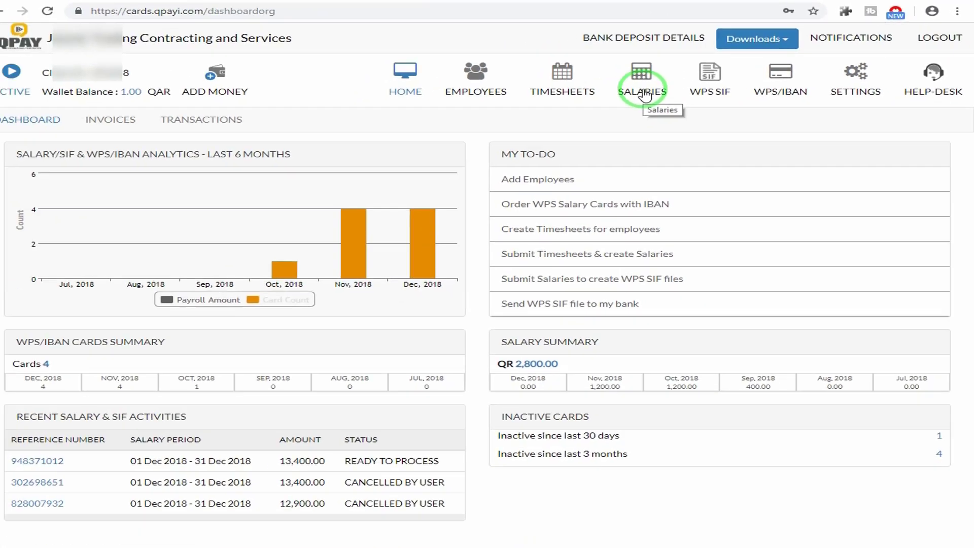
{"action": "left_click", "coordinate": [327, 198]}
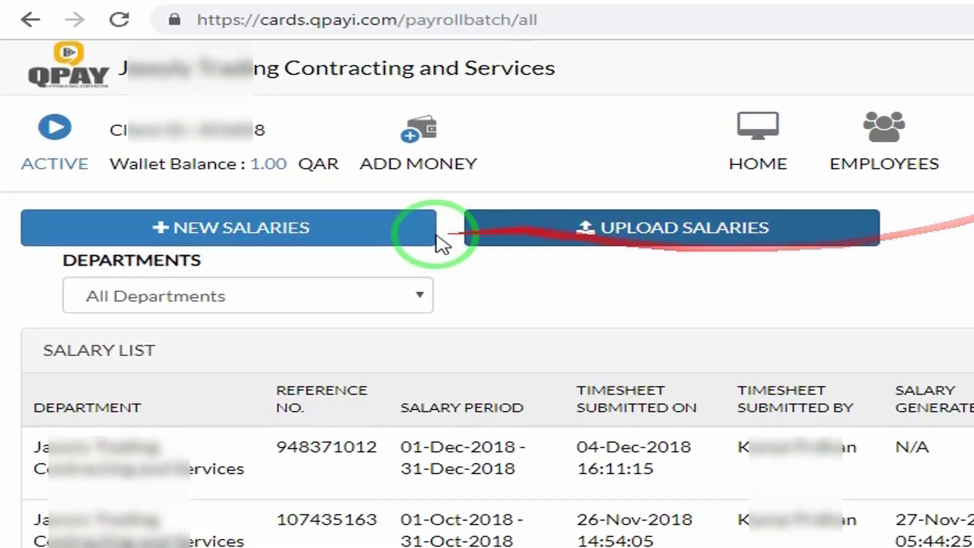
{"action": "left_click", "coordinate": [322, 232]}
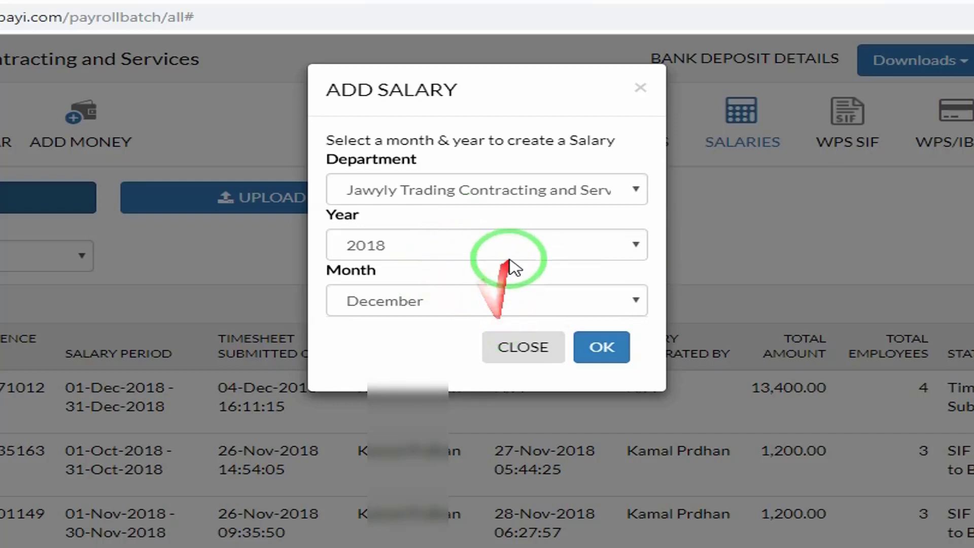
{"action": "left_click", "coordinate": [483, 300]}
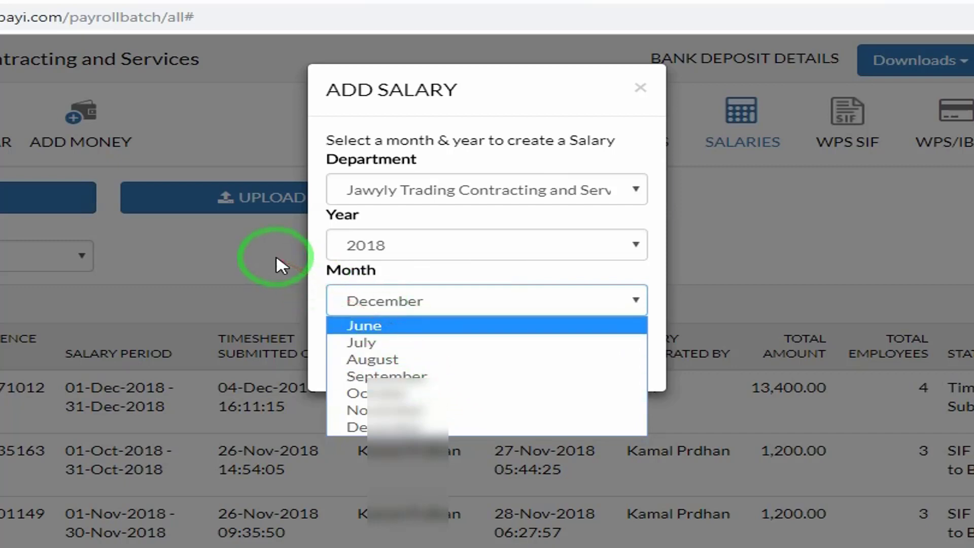
{"action": "left_click", "coordinate": [243, 253]}
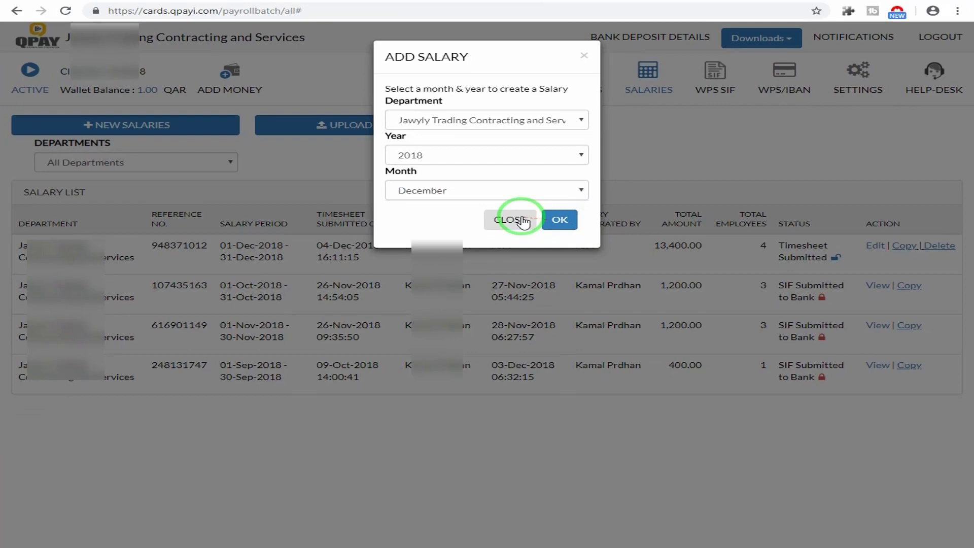
{"action": "left_click", "coordinate": [520, 324]}
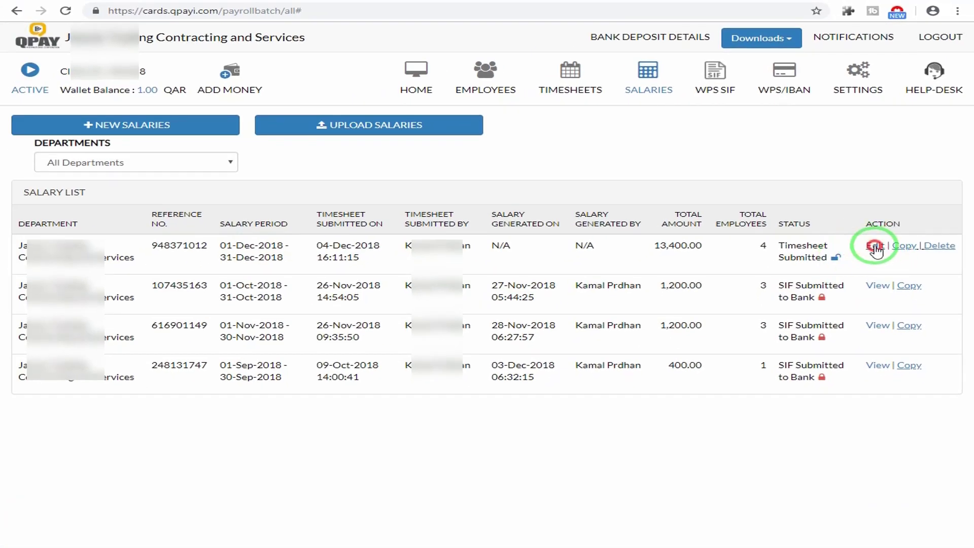
Step: Edit the Dec-2018 batch, set employee 0002's overtime hours to 0, and start adding extra income
{"action": "left_click", "coordinate": [874, 247]}
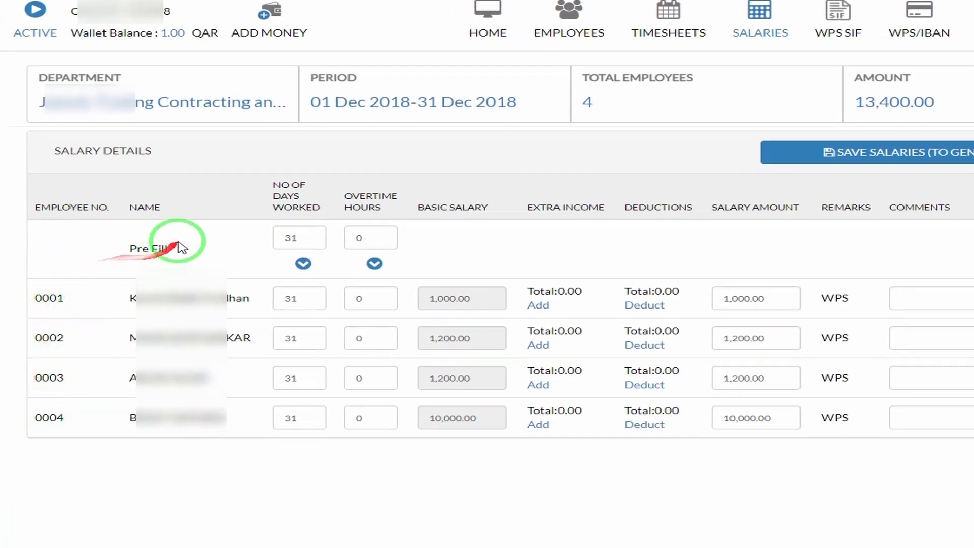
{"action": "left_click_drag", "start_coordinate": [184, 296], "coordinate": [161, 434]}
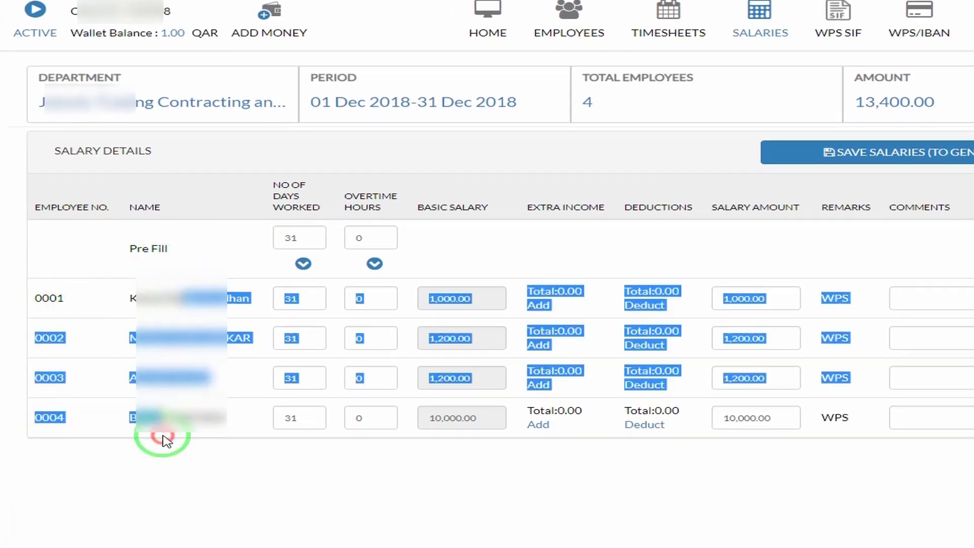
{"action": "left_click", "coordinate": [163, 434]}
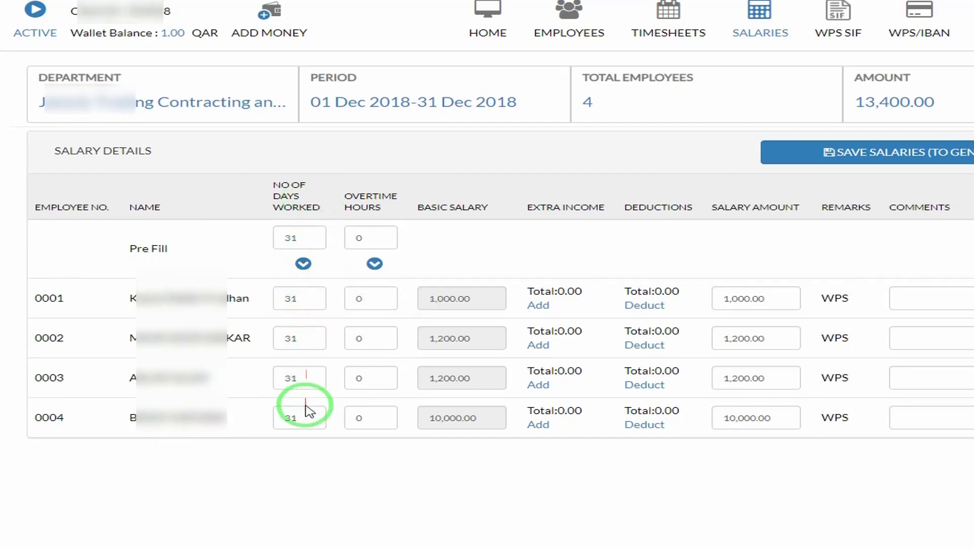
{"action": "left_click", "coordinate": [358, 339]}
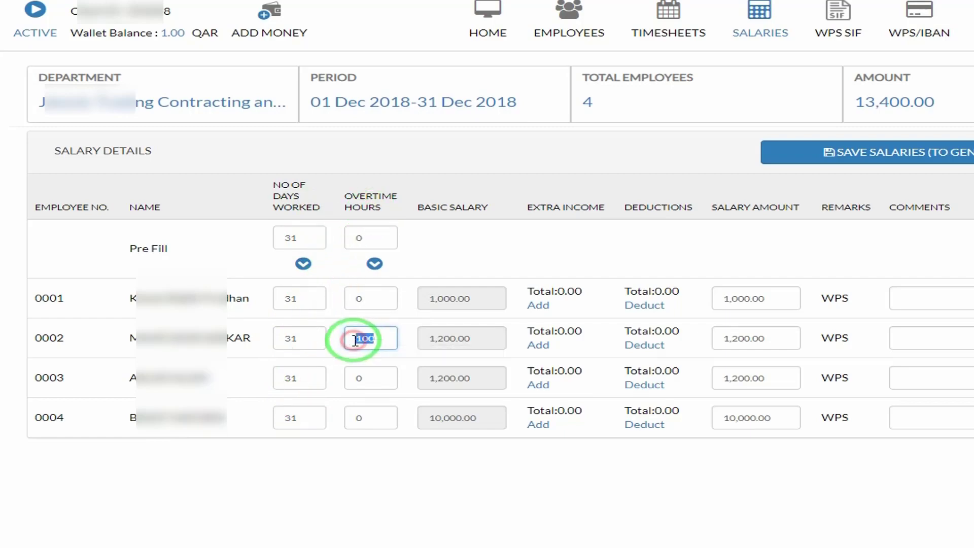
{"action": "type", "text": "0"}
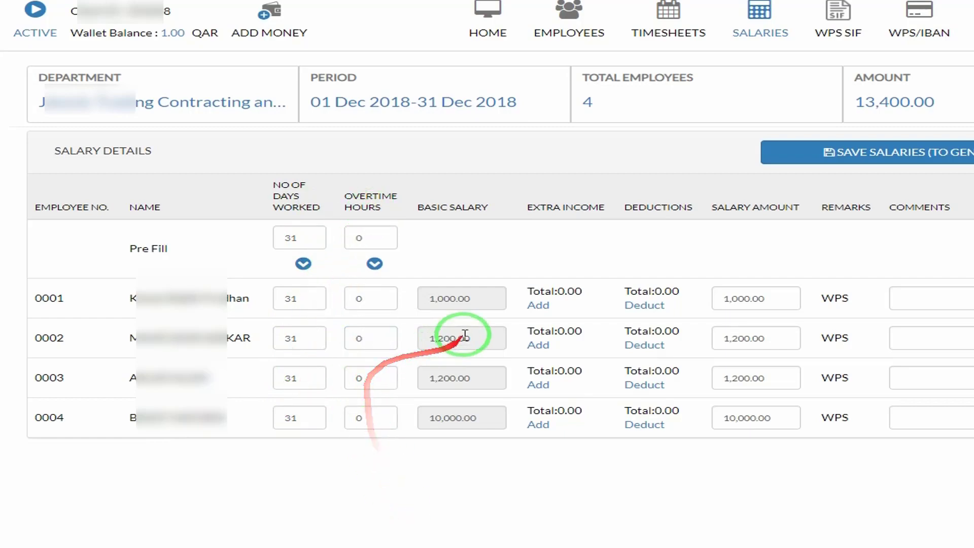
{"action": "left_click", "coordinate": [536, 345]}
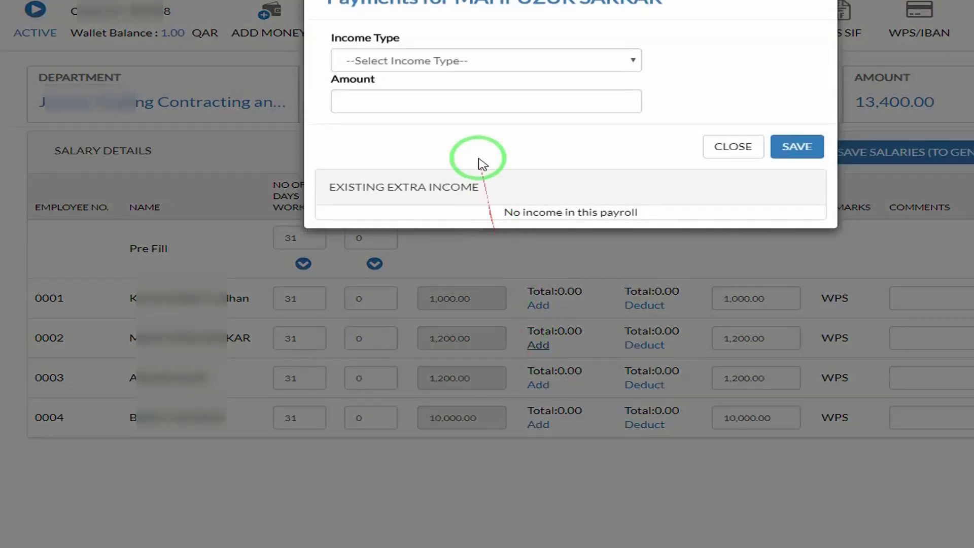
Step: Pick Bonus as income type, then close without adding, keeping employee 0002's salary at 1,200.00
{"action": "left_click", "coordinate": [474, 60]}
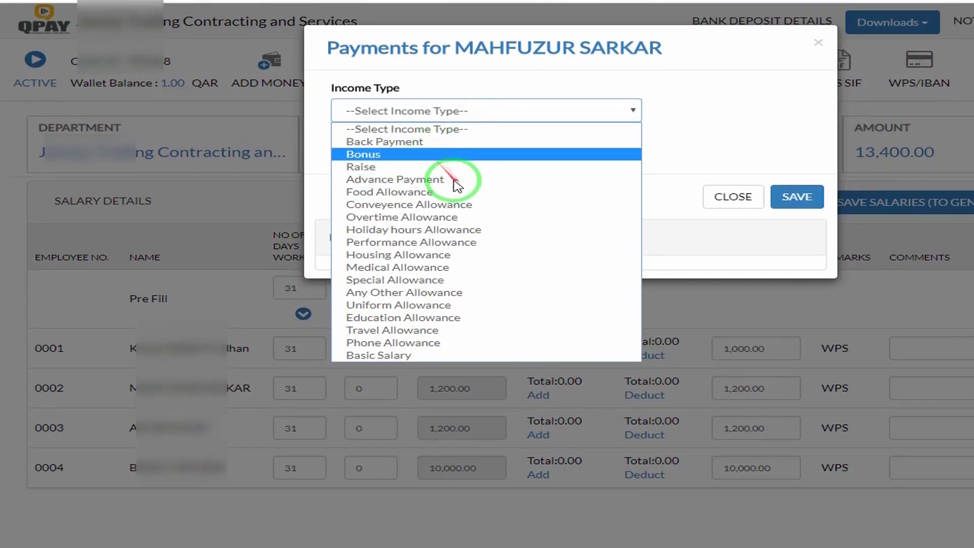
{"action": "left_click", "coordinate": [432, 153]}
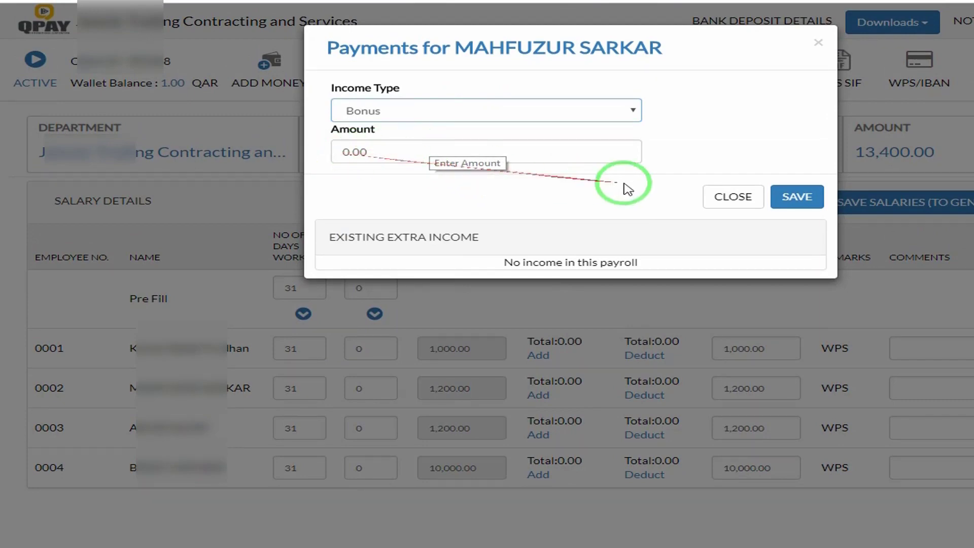
{"action": "left_click", "coordinate": [727, 197]}
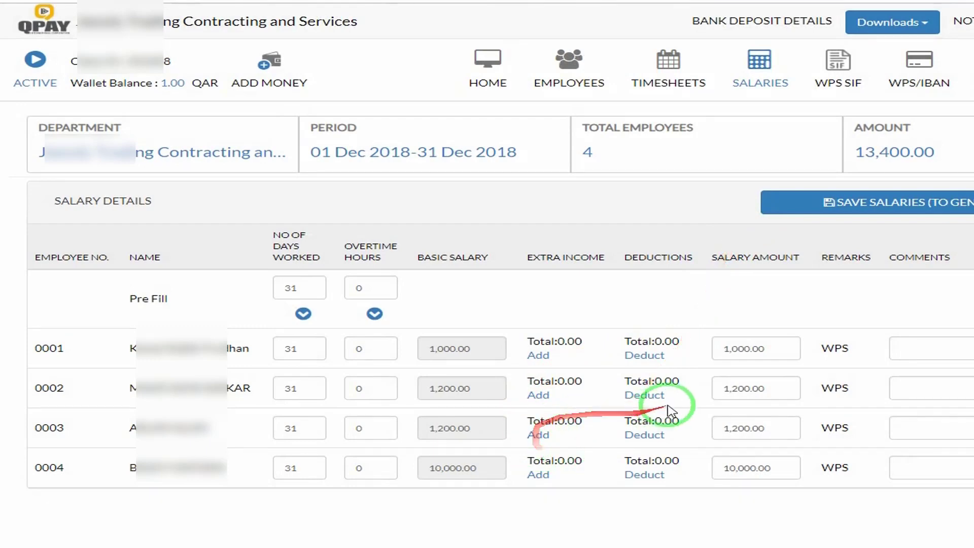
{"action": "left_click_drag", "start_coordinate": [778, 388], "coordinate": [716, 388]}
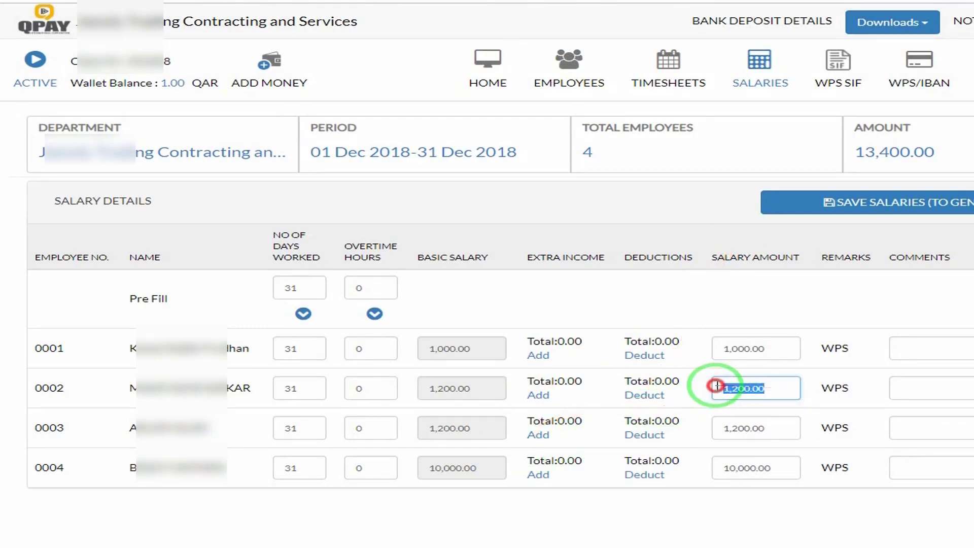
{"action": "left_click", "coordinate": [699, 323]}
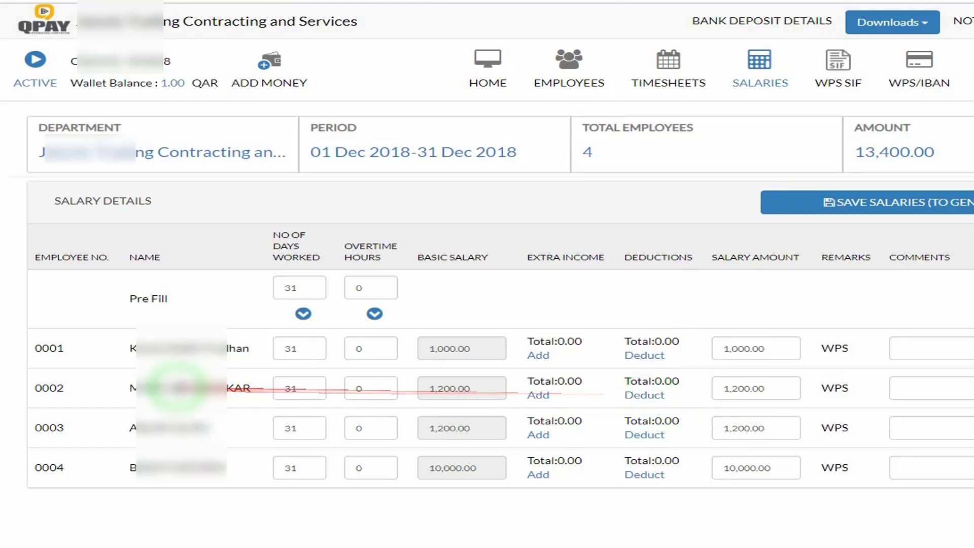
Step: Select Absence From Work as employee 0002's deduction type, then close without saving
{"action": "left_click", "coordinate": [649, 395]}
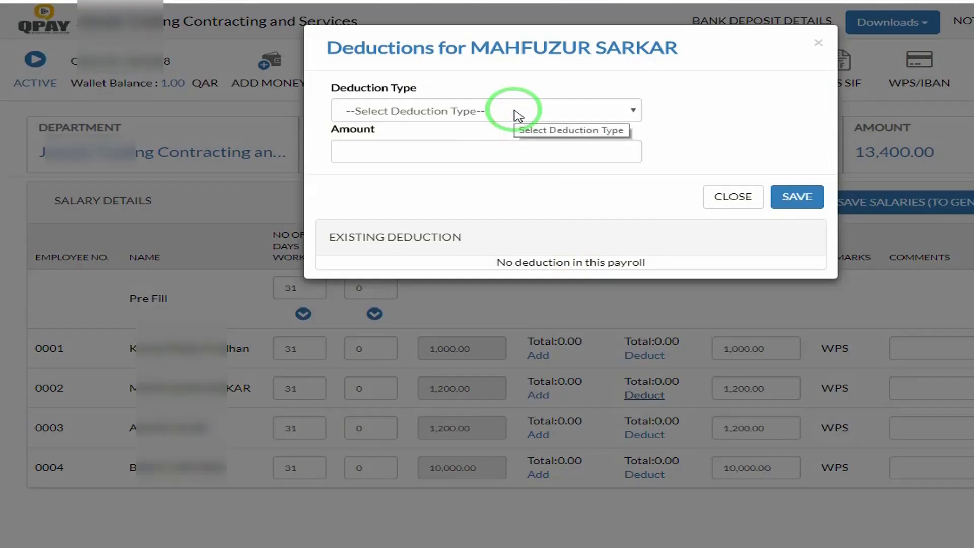
{"action": "left_click", "coordinate": [516, 114]}
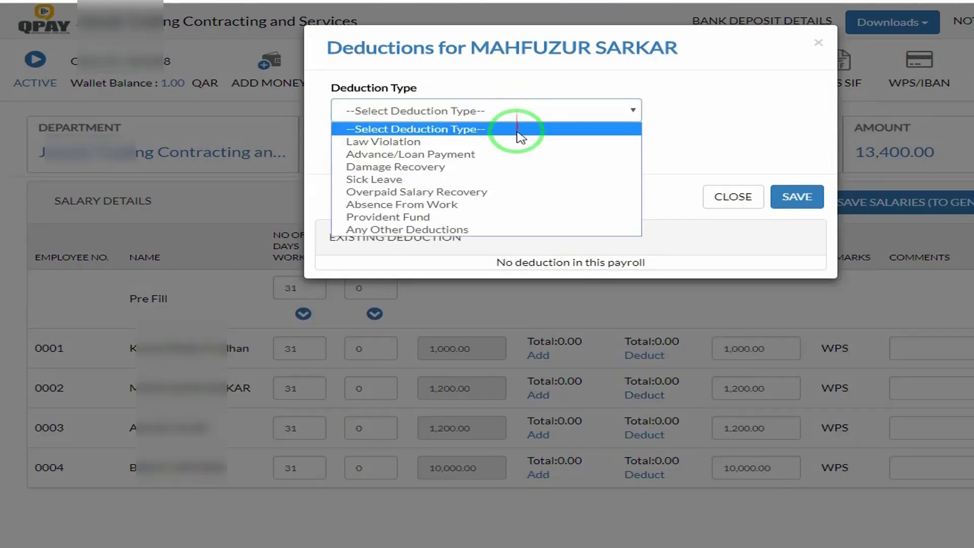
{"action": "left_click", "coordinate": [476, 205]}
{"action": "left_click_drag", "start_coordinate": [424, 150], "coordinate": [334, 151]}
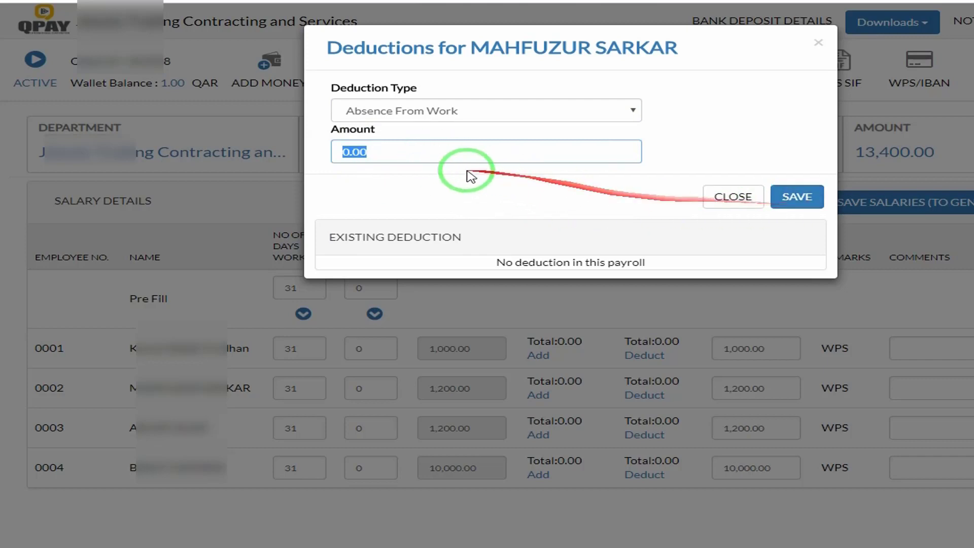
{"action": "left_click", "coordinate": [750, 203]}
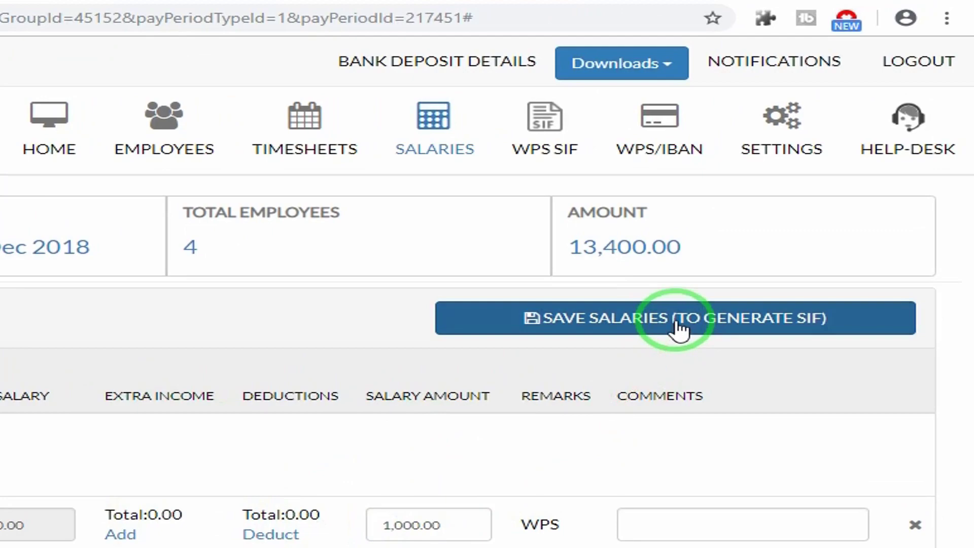
Step: Save the December 2018 salaries, then generate and confirm the WPS SIF for the saved batch
{"action": "left_click", "coordinate": [679, 329]}
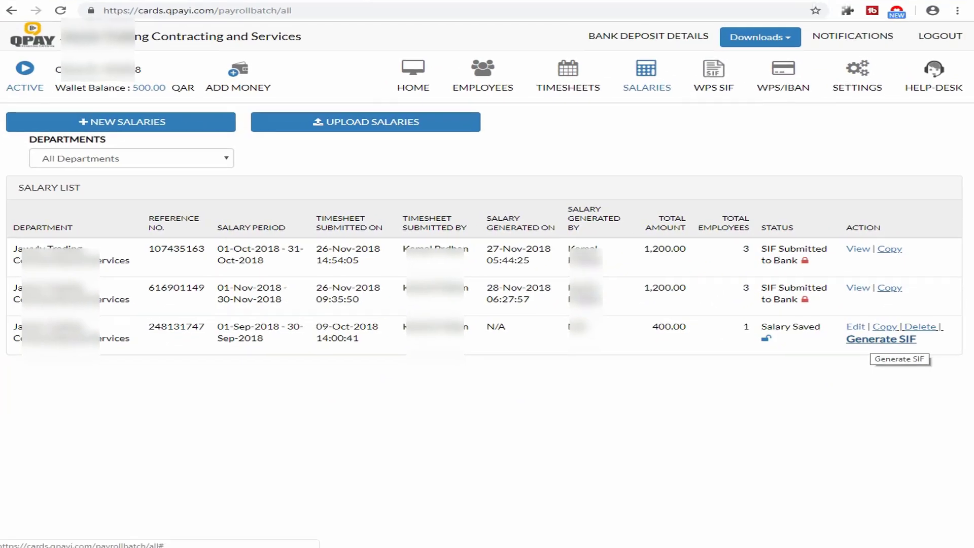
{"action": "left_click", "coordinate": [881, 338]}
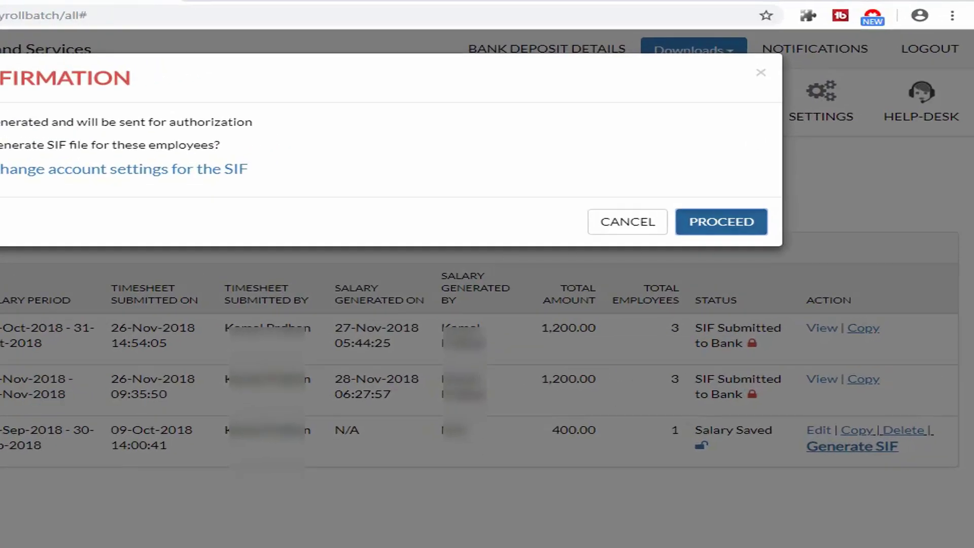
{"action": "left_click", "coordinate": [674, 263]}
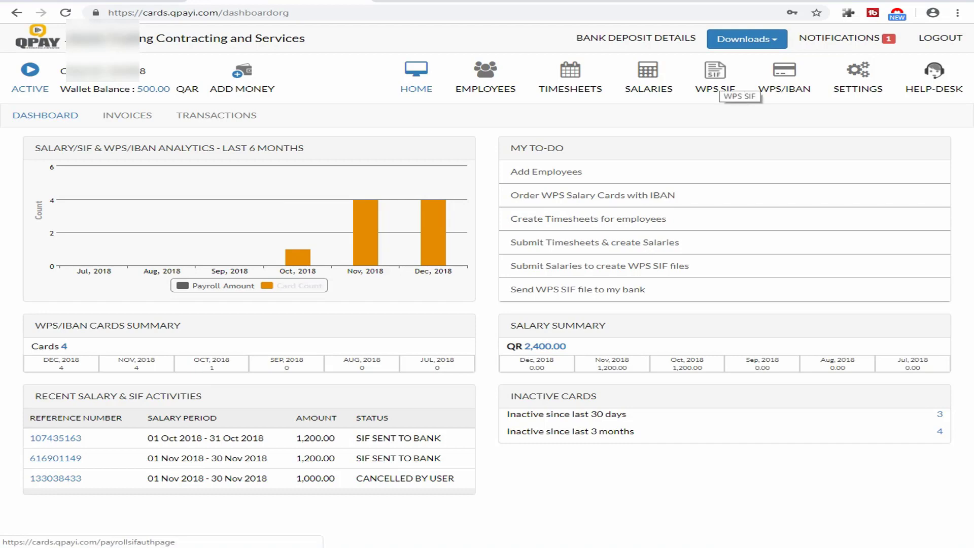
Step: Open the WPS SIF list and read the newest wallet balance notification
{"action": "left_click", "coordinate": [715, 73]}
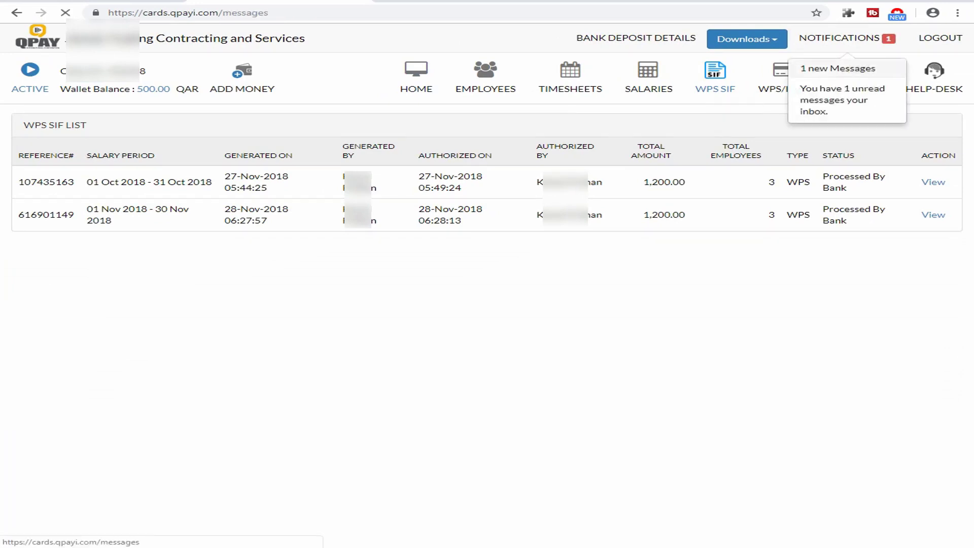
{"action": "left_click", "coordinate": [840, 38]}
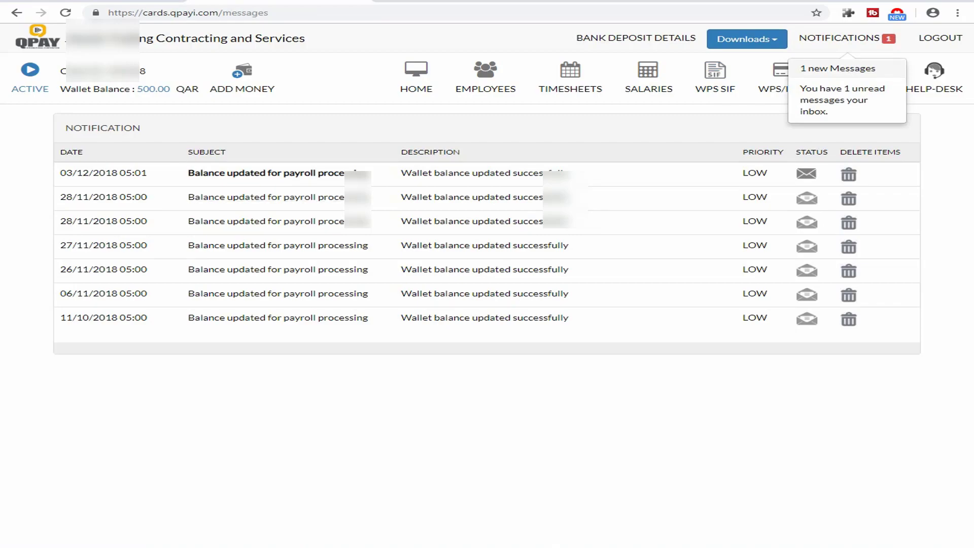
{"action": "left_click", "coordinate": [277, 173]}
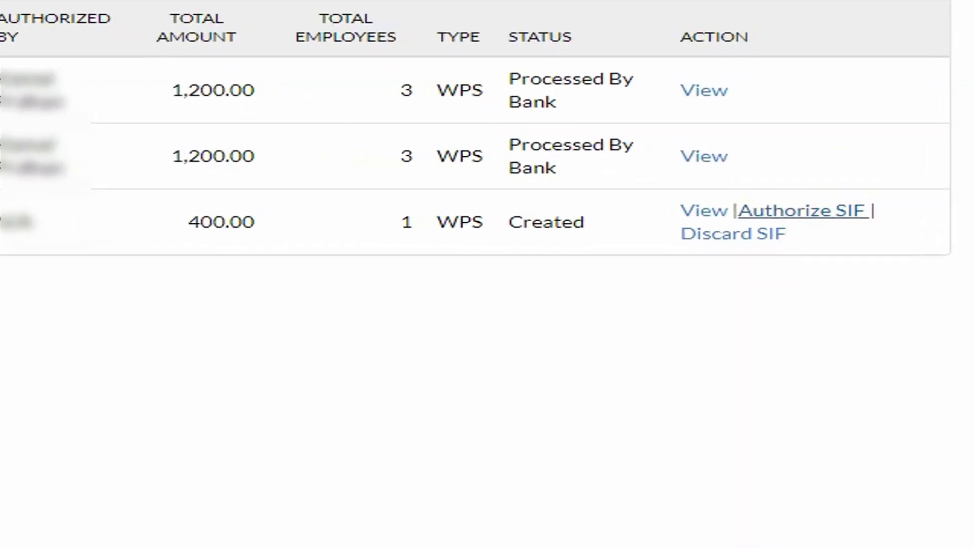
Step: Authorize the 400.00 SIF and submit it to QPAY, bringing the wallet to 0.00 QAR
{"action": "left_click", "coordinate": [801, 209]}
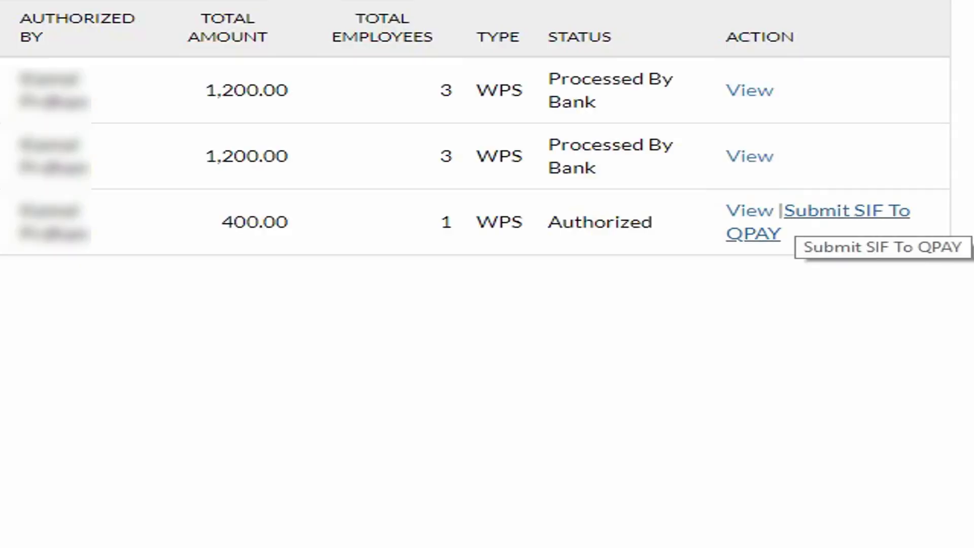
{"action": "left_click", "coordinate": [792, 224]}
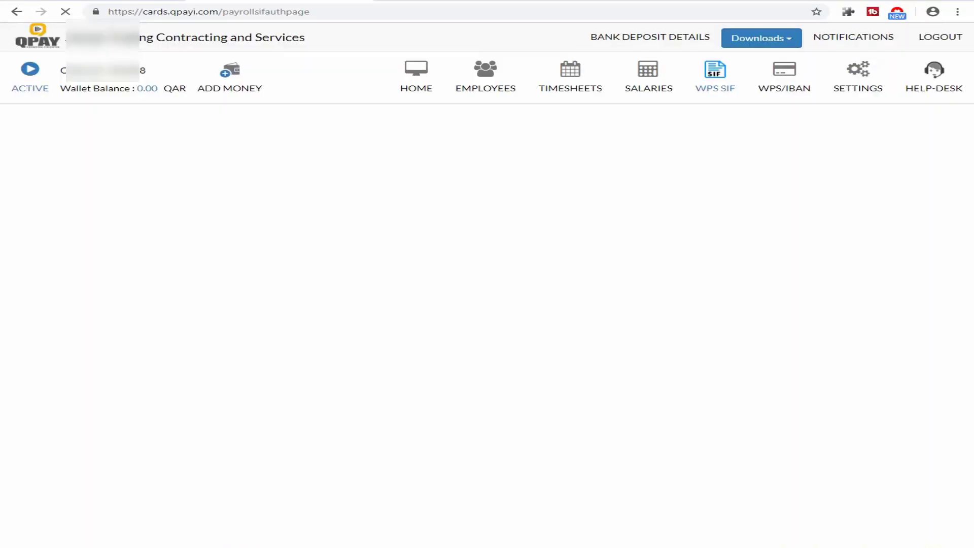